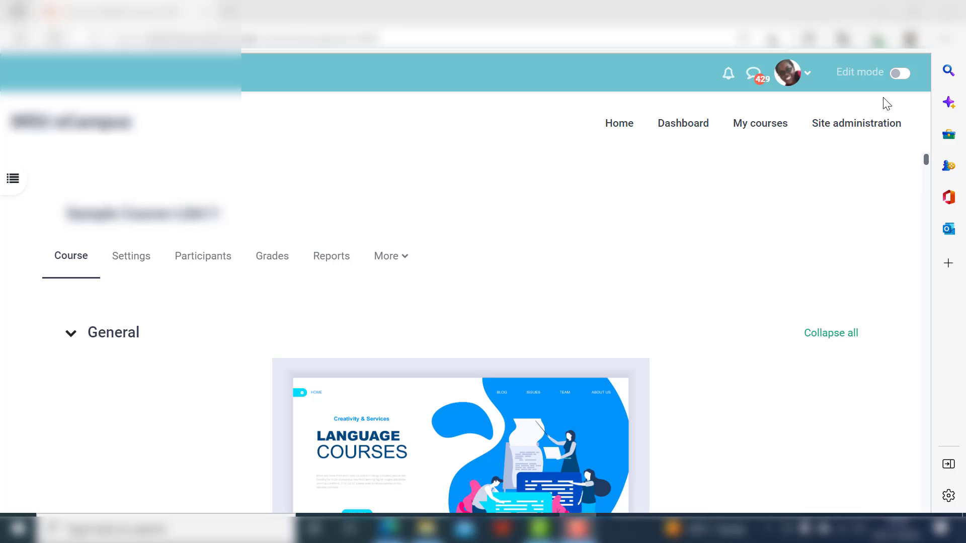
- Turn on course editing and start adding a Book resource to the General section
{"action": "left_click", "coordinate": [899, 71]}
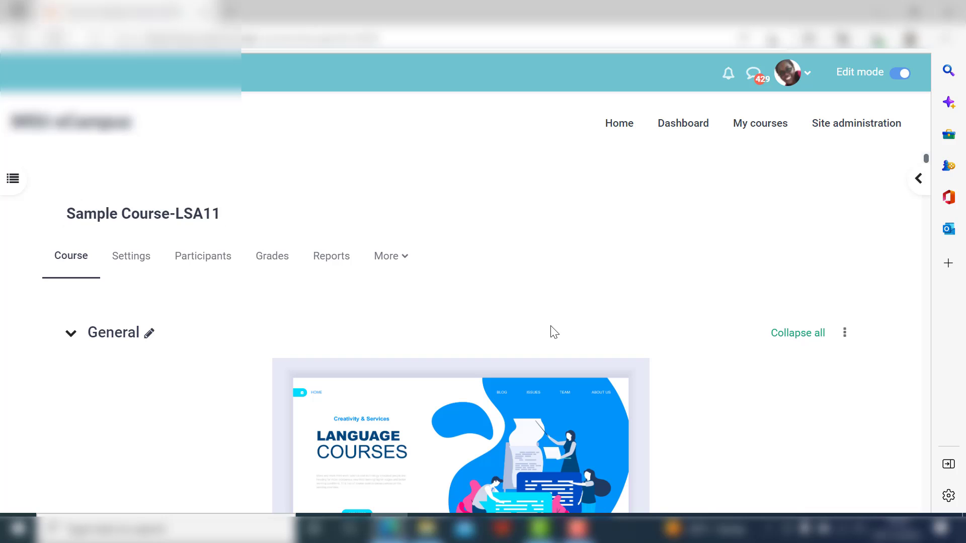
{"action": "scroll", "coordinate": [552, 330], "scroll_direction": "down", "scroll_amount": 20}
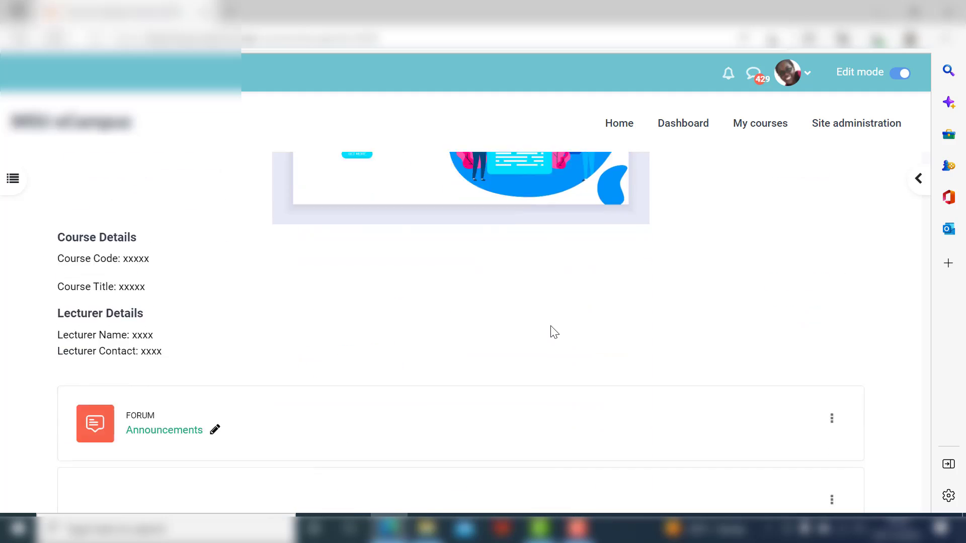
{"action": "scroll", "coordinate": [552, 331], "scroll_direction": "down", "scroll_amount": 12}
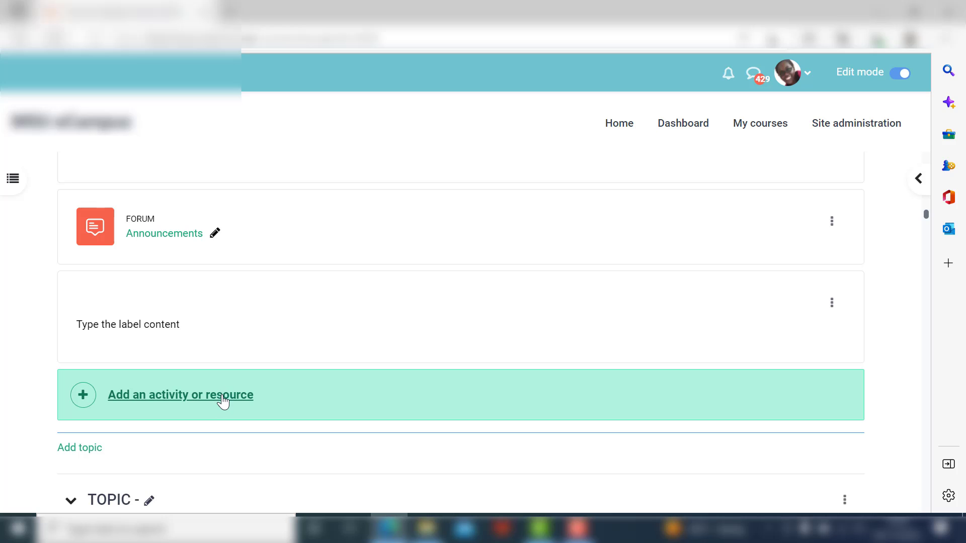
{"action": "left_click", "coordinate": [223, 397]}
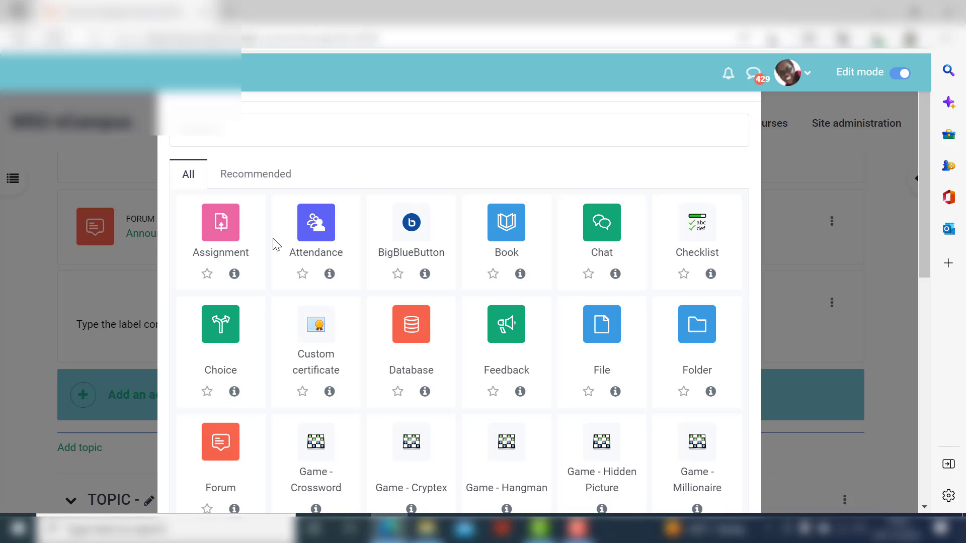
{"action": "left_click", "coordinate": [490, 258]}
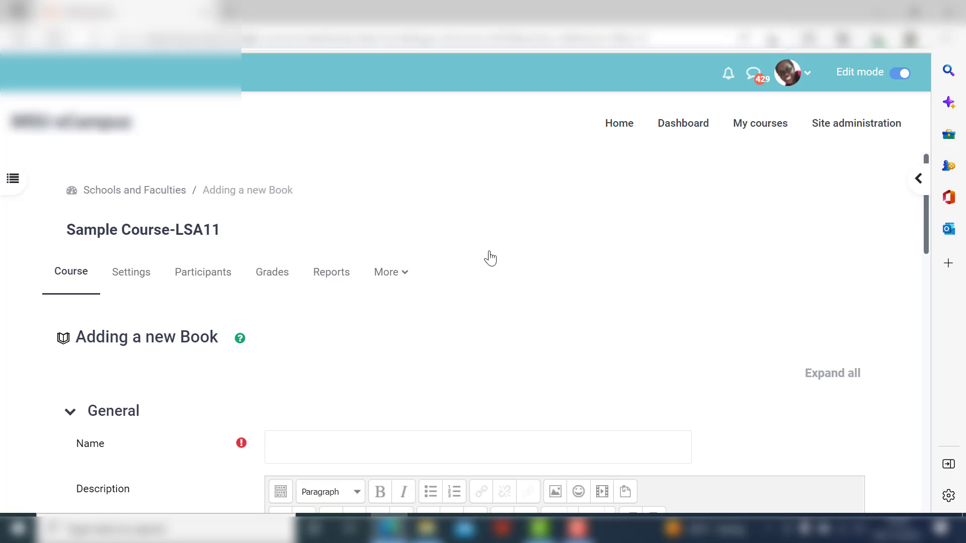
- Name the new book "Topic 1 Book"
{"action": "scroll", "coordinate": [483, 274], "scroll_direction": "down", "scroll_amount": 3}
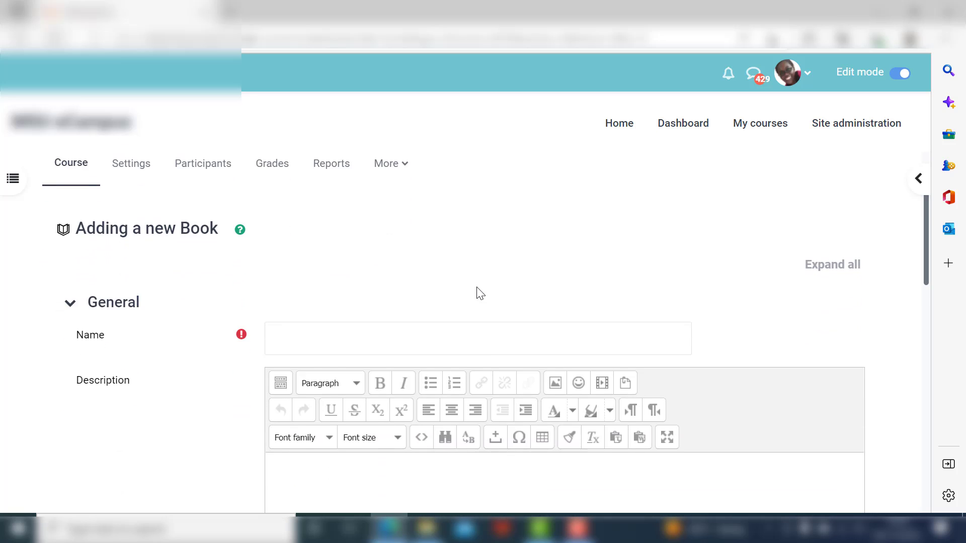
{"action": "left_click", "coordinate": [462, 286]}
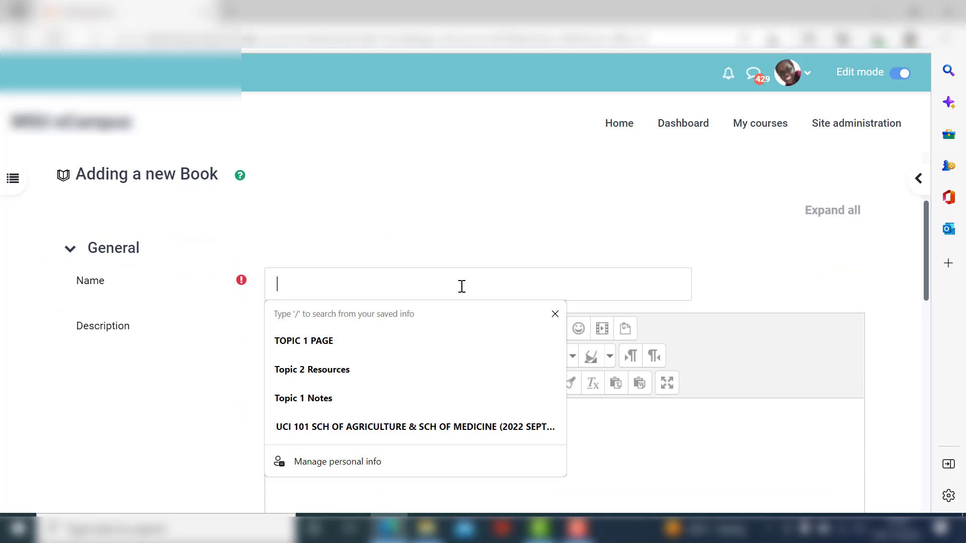
{"action": "left_click", "coordinate": [424, 285]}
{"action": "left_click", "coordinate": [415, 288]}
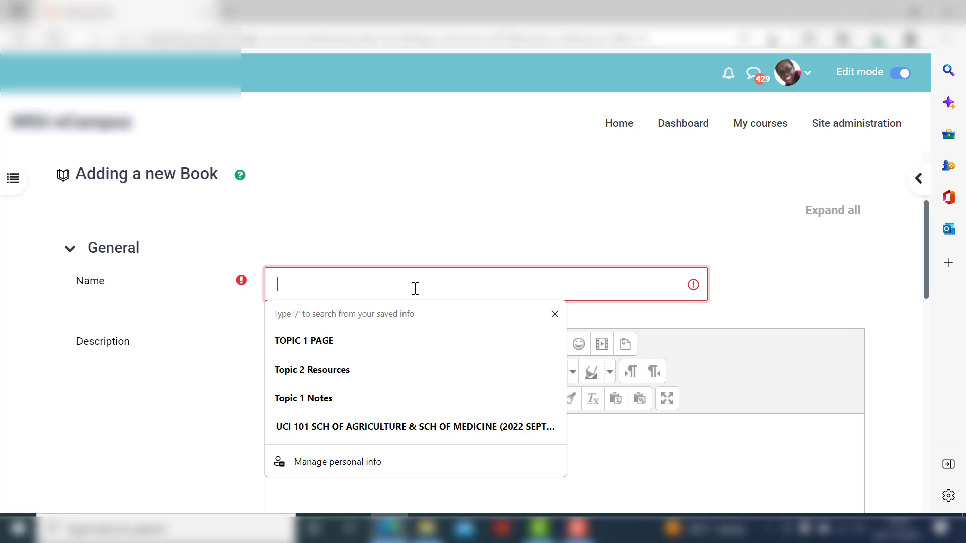
{"action": "type", "text": "Topic 1"}
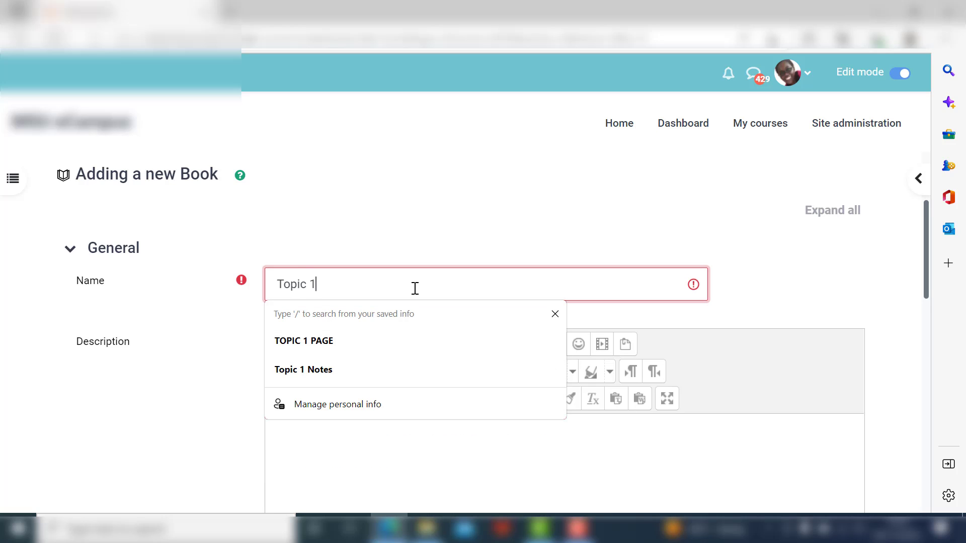
{"action": "type", "text": " Book"}
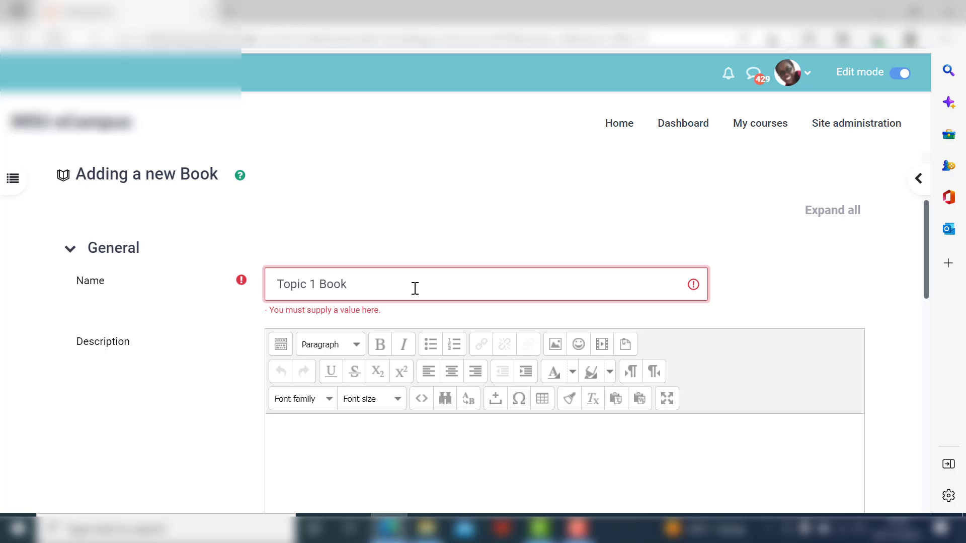
- Set the book's description to display on the course page, and save and display the book
{"action": "scroll", "coordinate": [386, 403], "scroll_direction": "down", "scroll_amount": 1}
{"action": "left_click", "coordinate": [385, 403]}
{"action": "scroll", "coordinate": [255, 428], "scroll_direction": "down", "scroll_amount": 2}
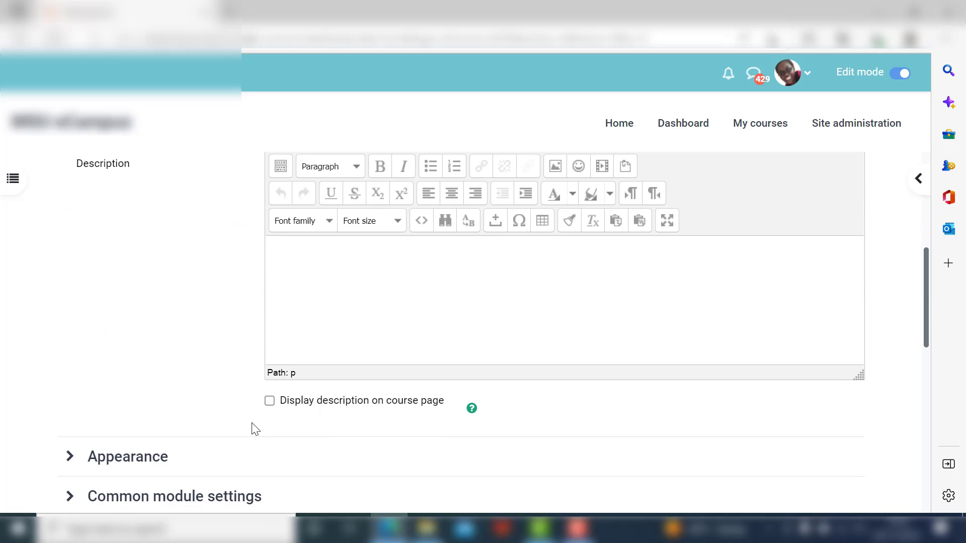
{"action": "left_click", "coordinate": [270, 401]}
{"action": "scroll", "coordinate": [286, 410], "scroll_direction": "down", "scroll_amount": 1}
{"action": "scroll", "coordinate": [286, 410], "scroll_direction": "down", "scroll_amount": 4}
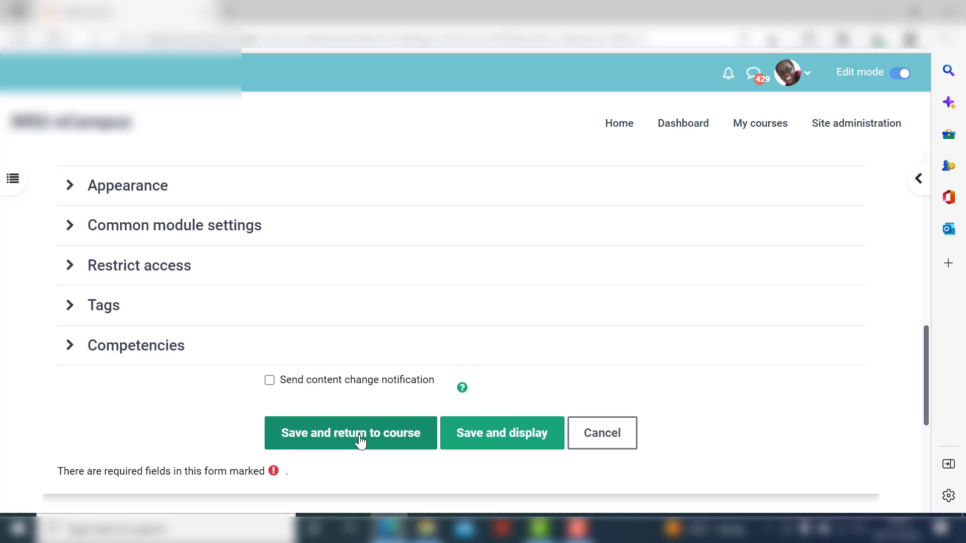
{"action": "left_click", "coordinate": [511, 440]}
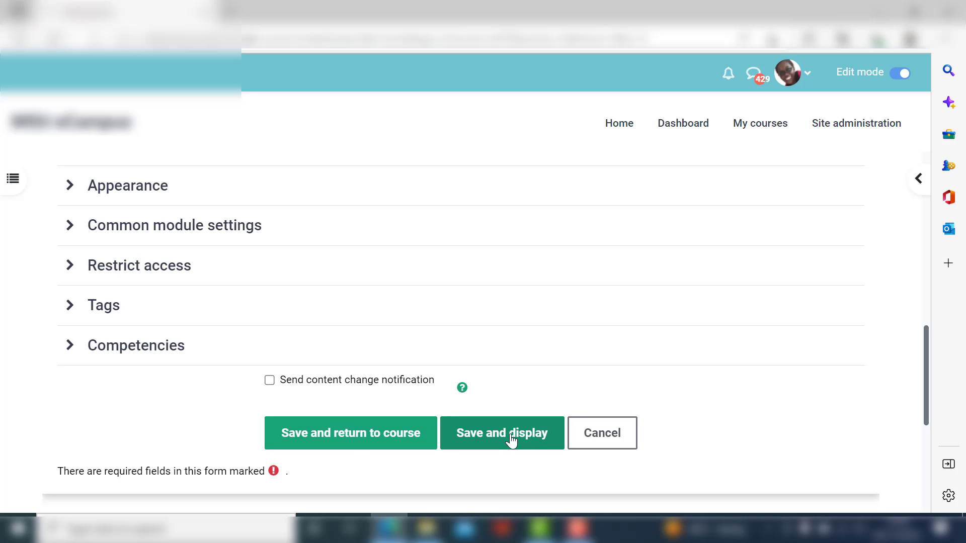
- Title the book's first chapter "Chapter 1" and place the cursor in its content area
{"action": "scroll", "coordinate": [566, 378], "scroll_direction": "down", "scroll_amount": 2}
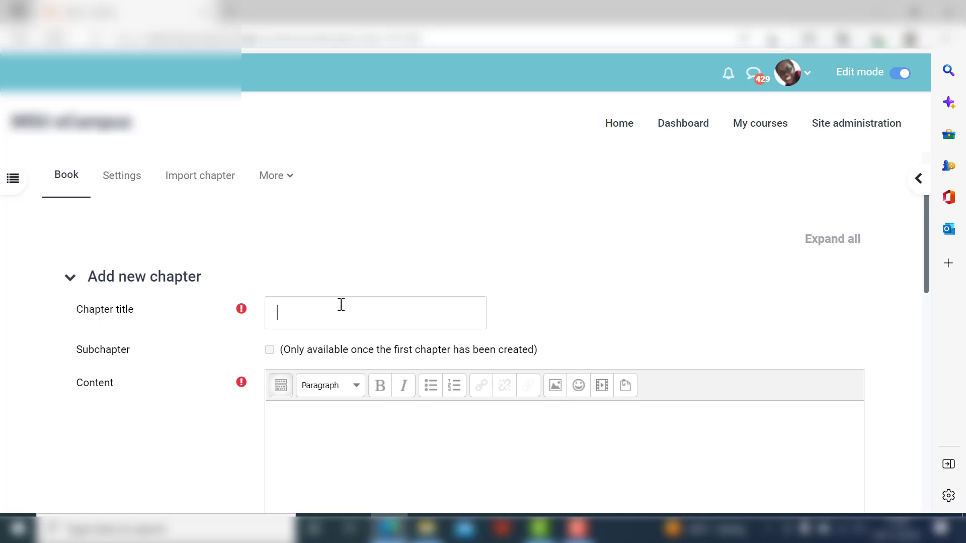
{"action": "type", "text": "Chapter 1"}
{"action": "scroll", "coordinate": [390, 388], "scroll_direction": "down", "scroll_amount": 2}
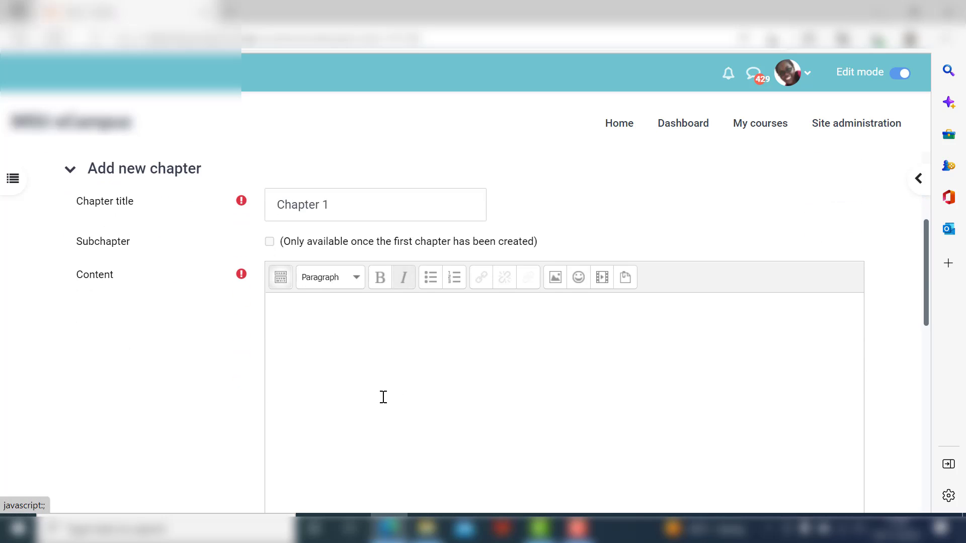
{"action": "left_click", "coordinate": [382, 397]}
{"action": "type", "text": "pUT IN THE"}
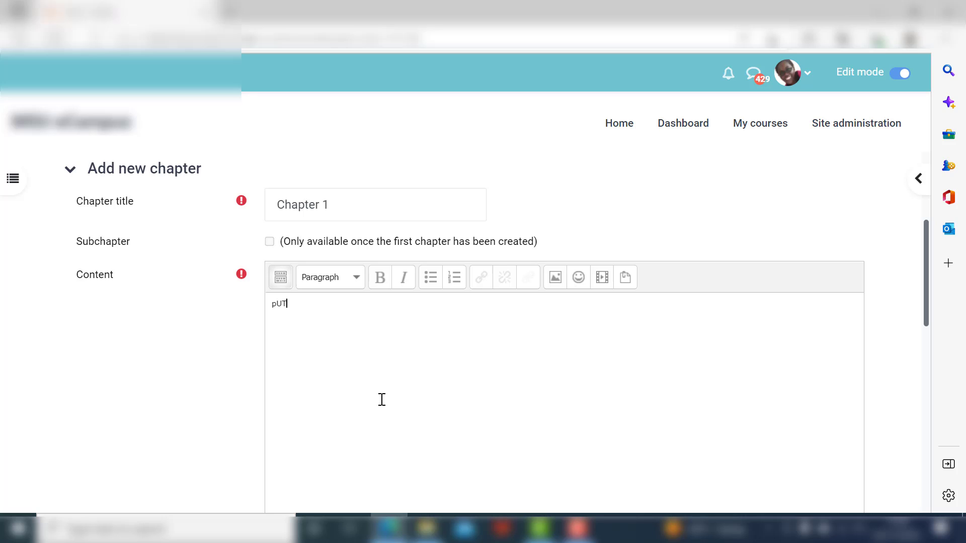
{"action": "key", "text": "BackSpace"}
{"action": "key", "text": "BackSpace"}
{"action": "key", "text": "BackSpace"}
{"action": "key", "text": "BackSpace"}
{"action": "key", "text": "BackSpace"}
{"action": "key", "text": "BackSpace"}
{"action": "key", "text": "BackSpace"}
{"action": "key", "text": "BackSpace"}
{"action": "key", "text": "BackSpace"}
{"action": "key", "text": "BackSpace"}
- Enter "CHAPTER CONTENT" as the chapter's content and save the chapter
{"action": "type", "text": "cHAPTER CONTENT"}
{"action": "scroll", "coordinate": [382, 399], "scroll_direction": "down", "scroll_amount": 5}
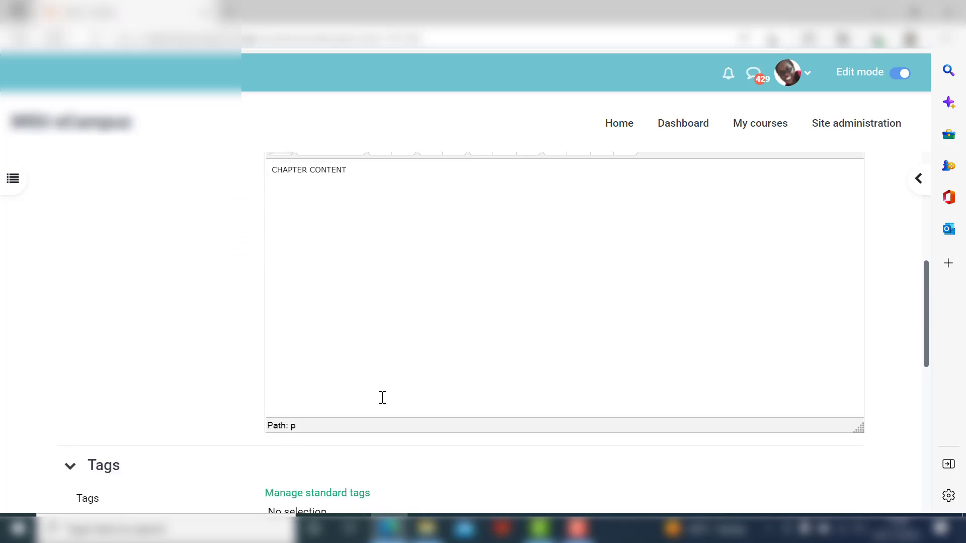
{"action": "scroll", "coordinate": [382, 403], "scroll_direction": "down", "scroll_amount": 2}
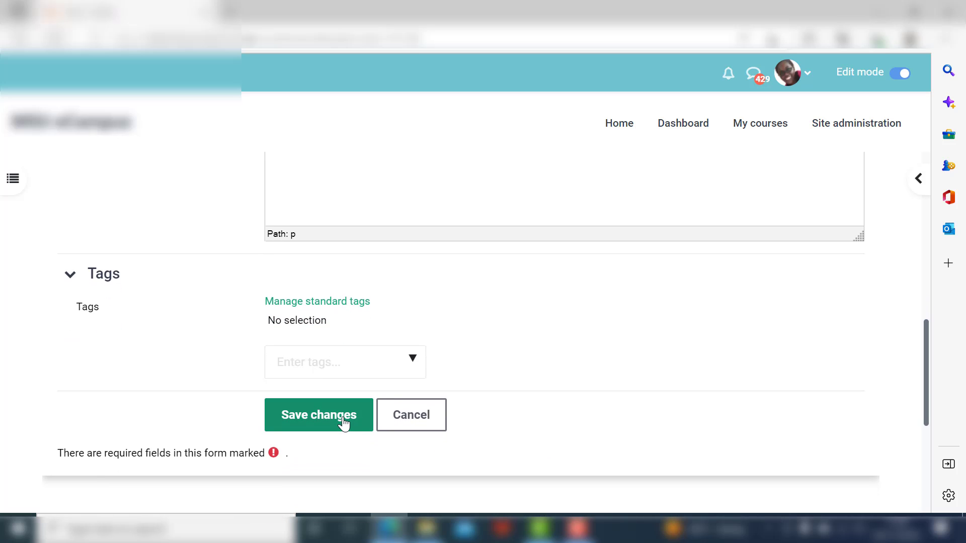
{"action": "left_click", "coordinate": [343, 424]}
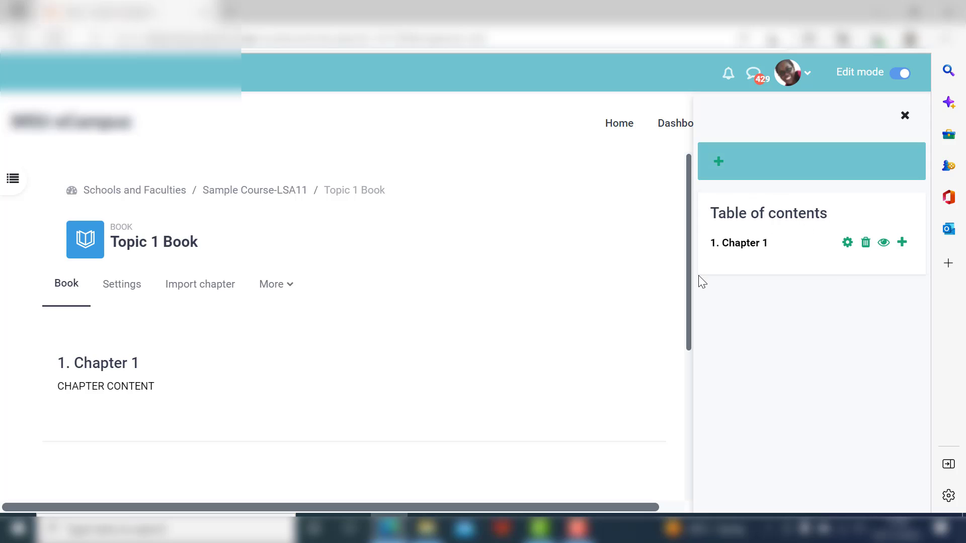
- Add a new chapter after Chapter 1, titled "Chapter 2" with "content" as its content
{"action": "left_click", "coordinate": [903, 246]}
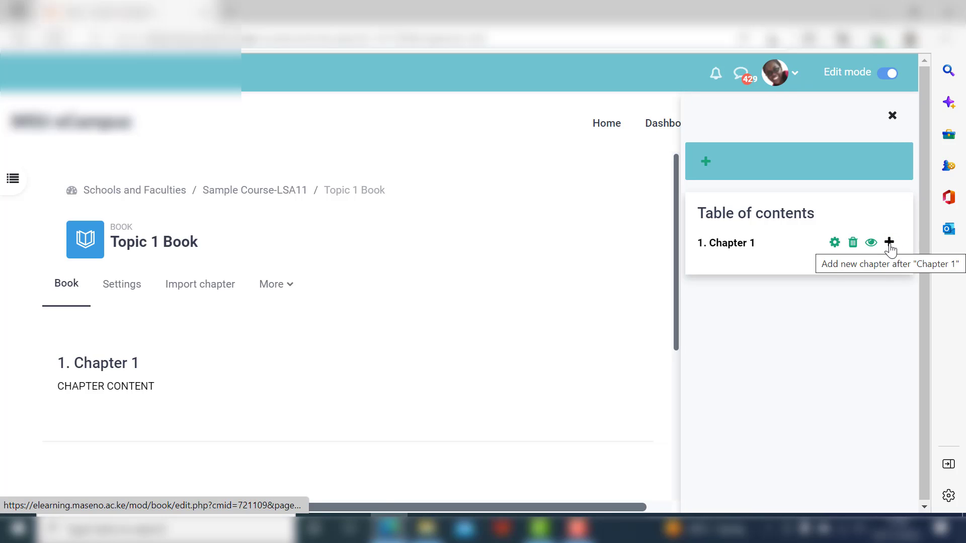
{"action": "left_click", "coordinate": [890, 243]}
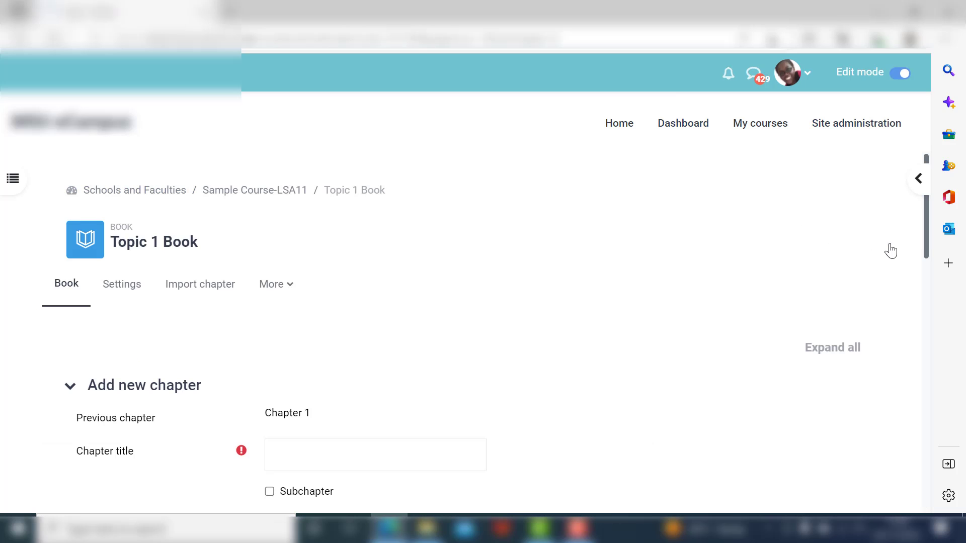
{"action": "left_click", "coordinate": [367, 444]}
{"action": "type", "text": "Chapter 2"}
{"action": "scroll", "coordinate": [373, 440], "scroll_direction": "down", "scroll_amount": 3}
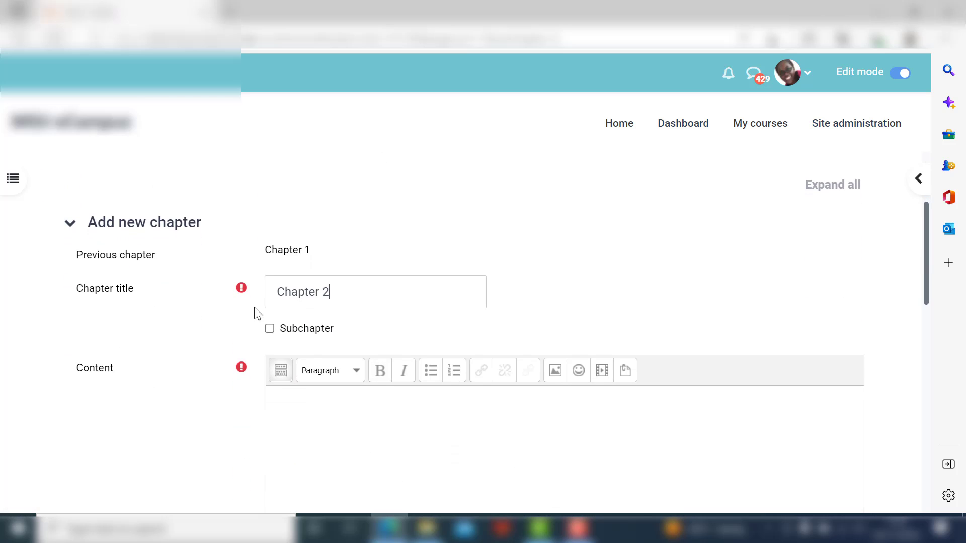
{"action": "left_click", "coordinate": [319, 440]}
{"action": "type", "text": "content"}
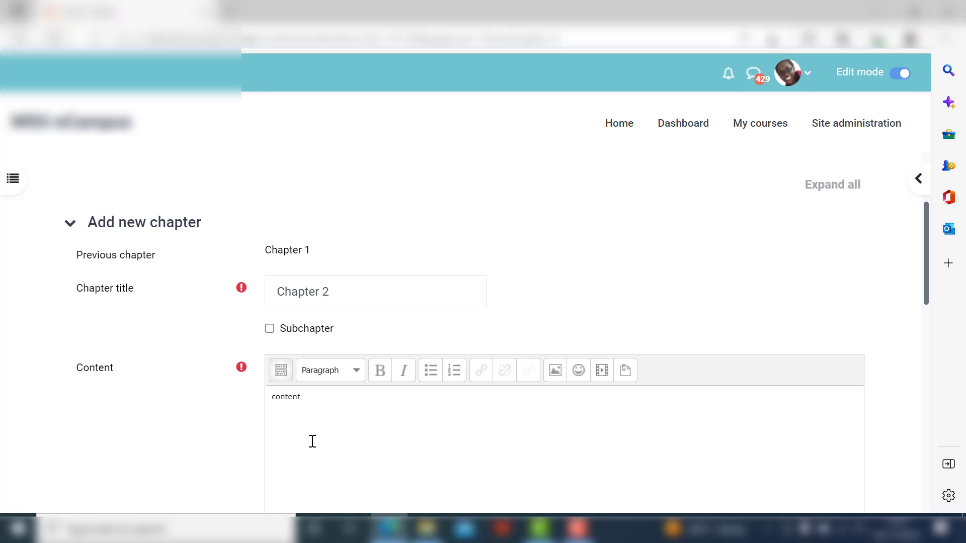
- Expand the content editor's toolbar and examine its image, media, file and HTML source dialogs without changing the text
{"action": "scroll", "coordinate": [349, 469], "scroll_direction": "down", "scroll_amount": 2}
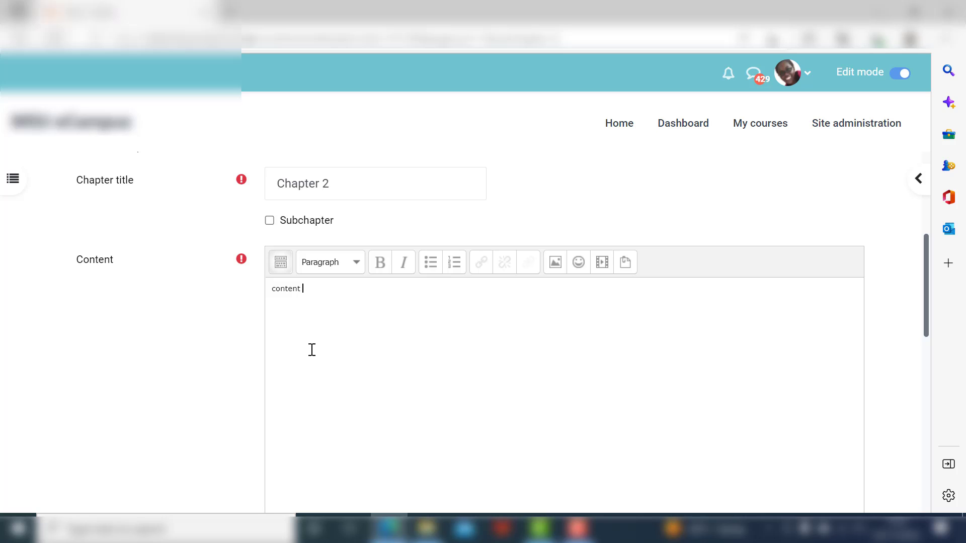
{"action": "left_click", "coordinate": [282, 265]}
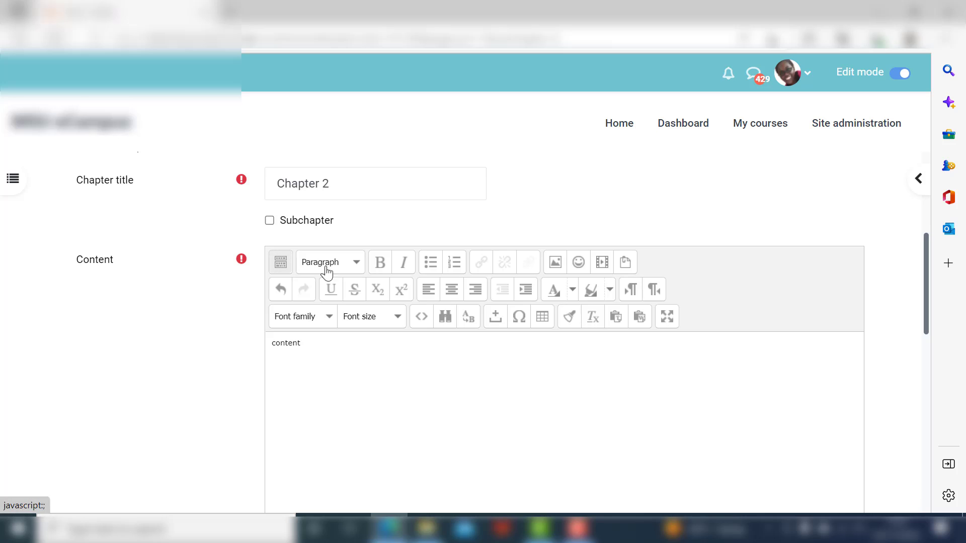
{"action": "left_click", "coordinate": [553, 265]}
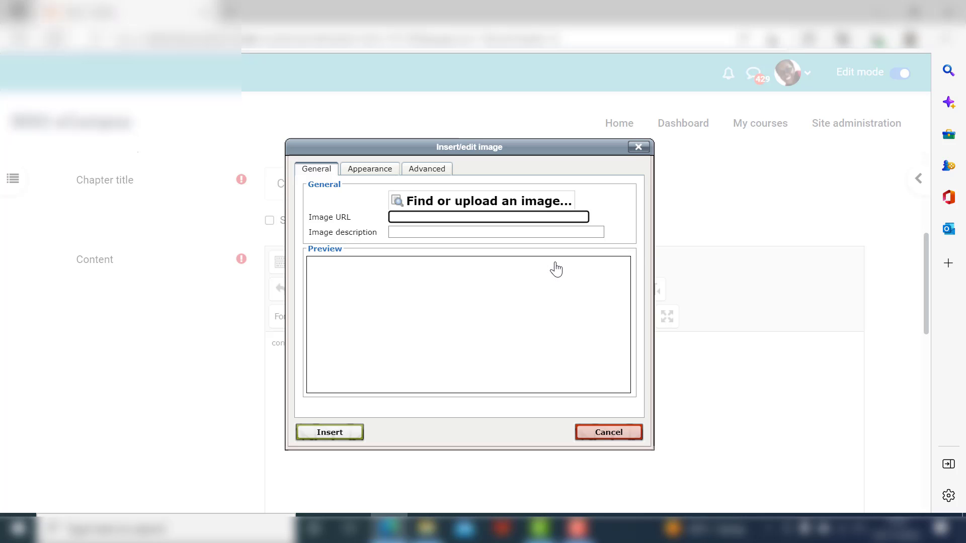
{"action": "left_click", "coordinate": [637, 147]}
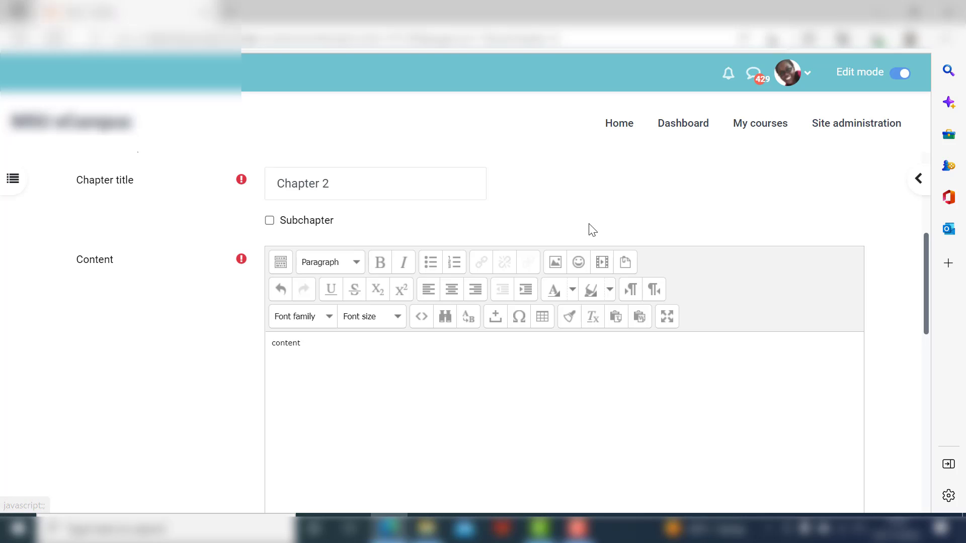
{"action": "left_click", "coordinate": [611, 262]}
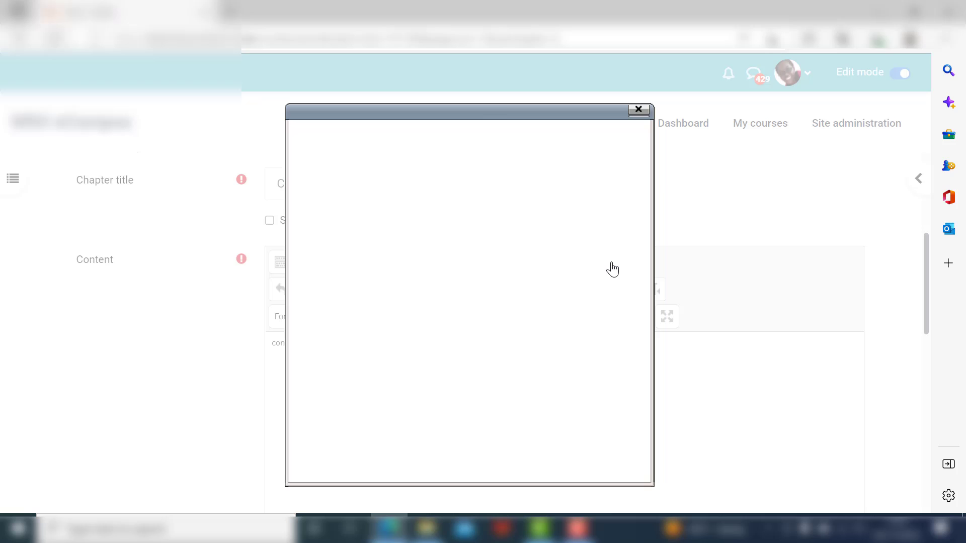
{"action": "left_click", "coordinate": [636, 111]}
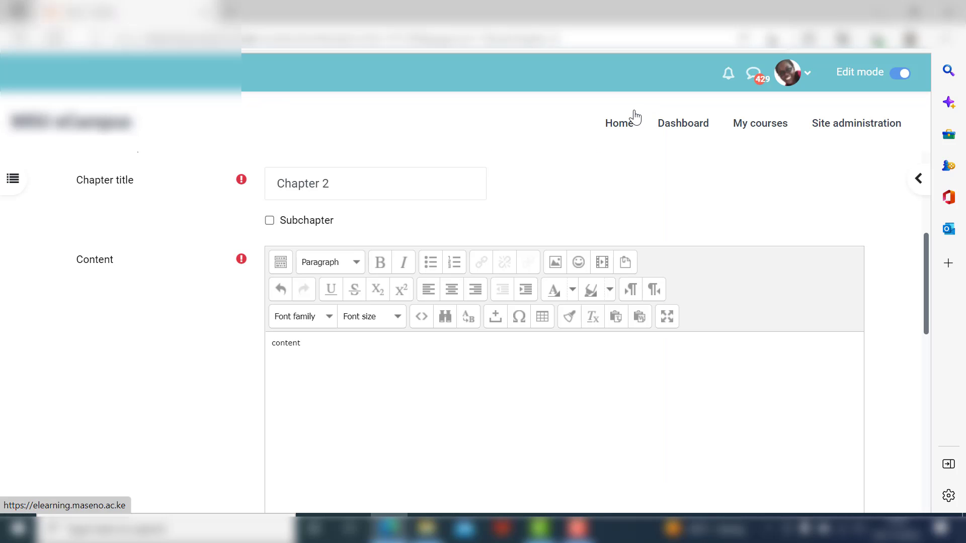
{"action": "left_click", "coordinate": [625, 262]}
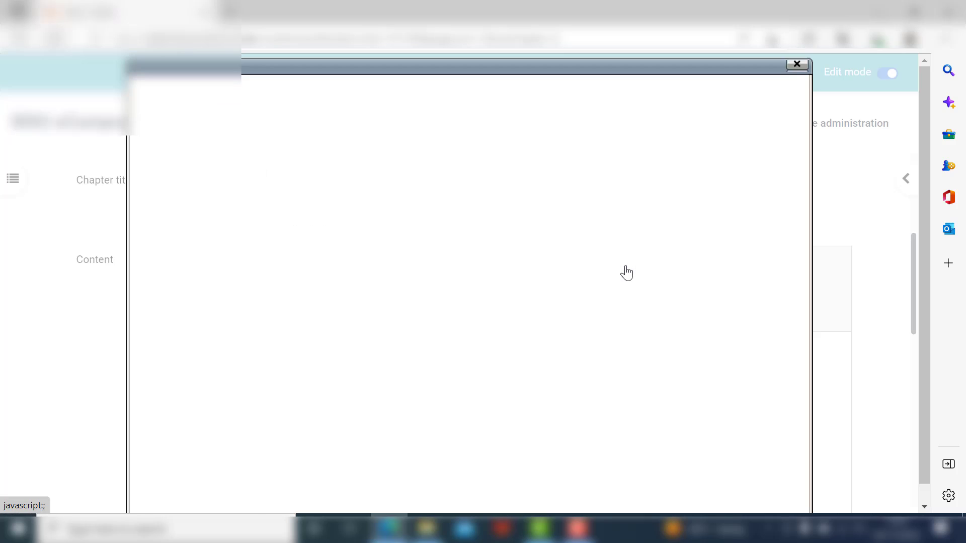
{"action": "left_click", "coordinate": [797, 66]}
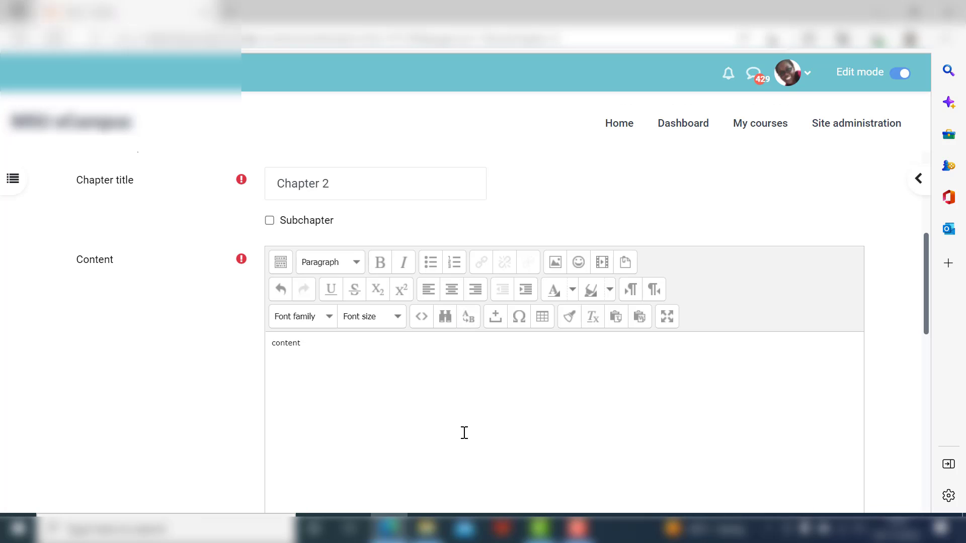
{"action": "left_click", "coordinate": [423, 322]}
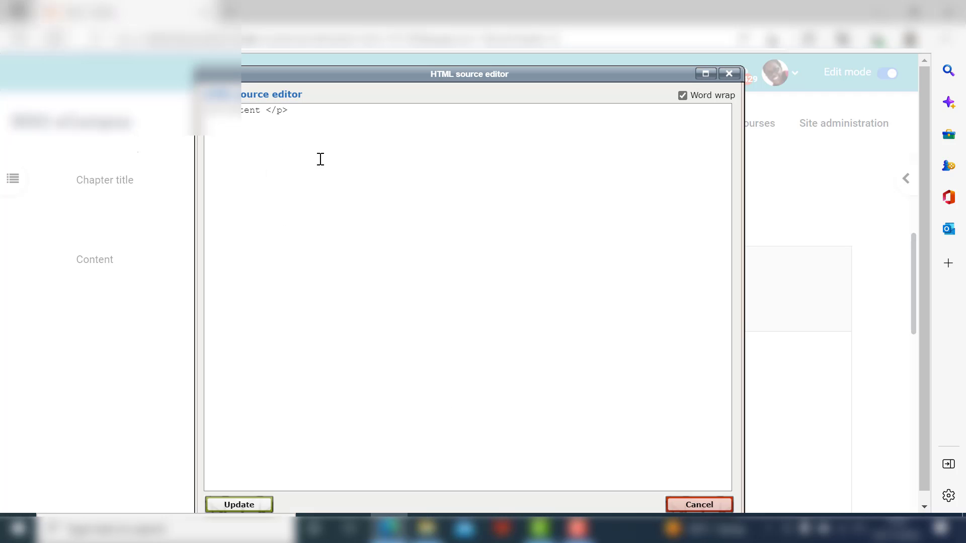
{"action": "left_click", "coordinate": [246, 505]}
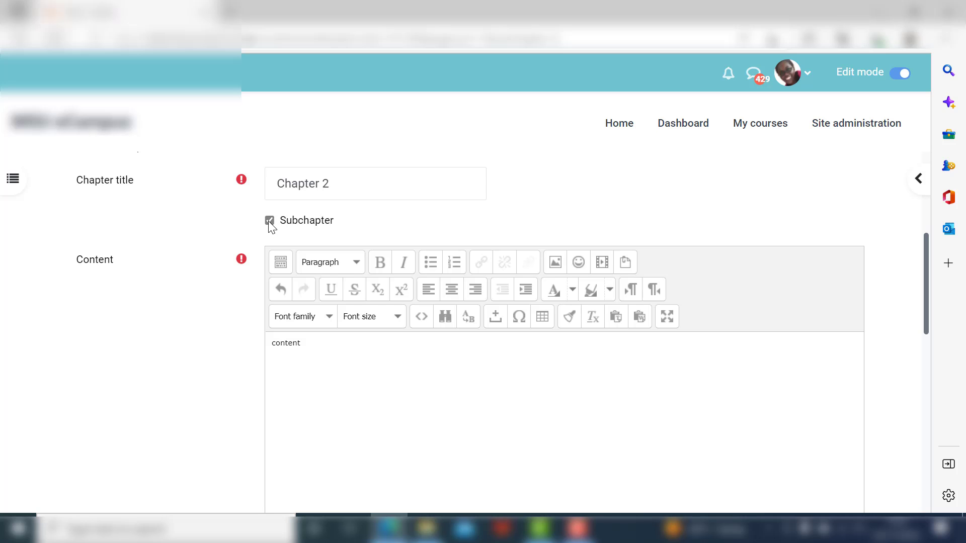
- Save Chapter 2 and view its page in the book
{"action": "scroll", "coordinate": [313, 277], "scroll_direction": "down", "scroll_amount": 9}
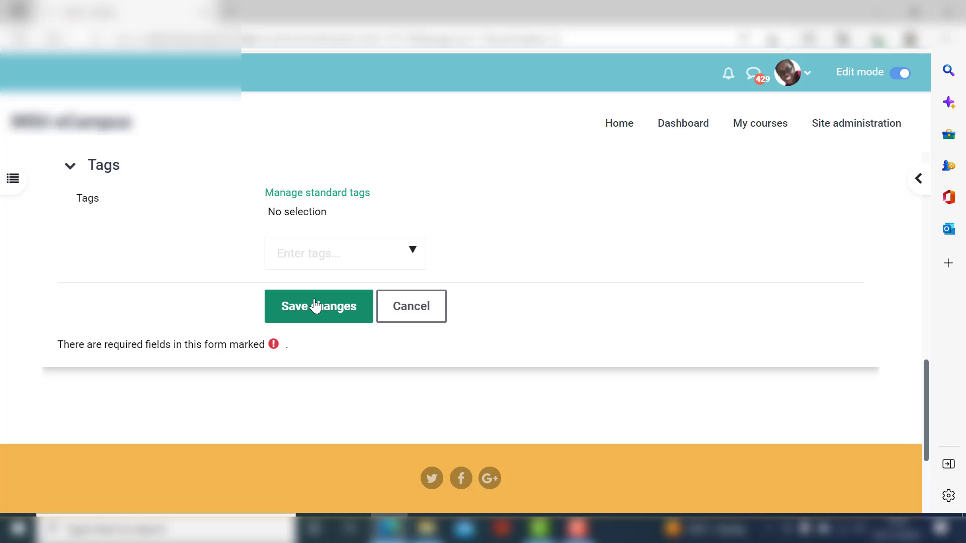
{"action": "left_click", "coordinate": [316, 305]}
{"action": "scroll", "coordinate": [320, 302], "scroll_direction": "down", "scroll_amount": 2}
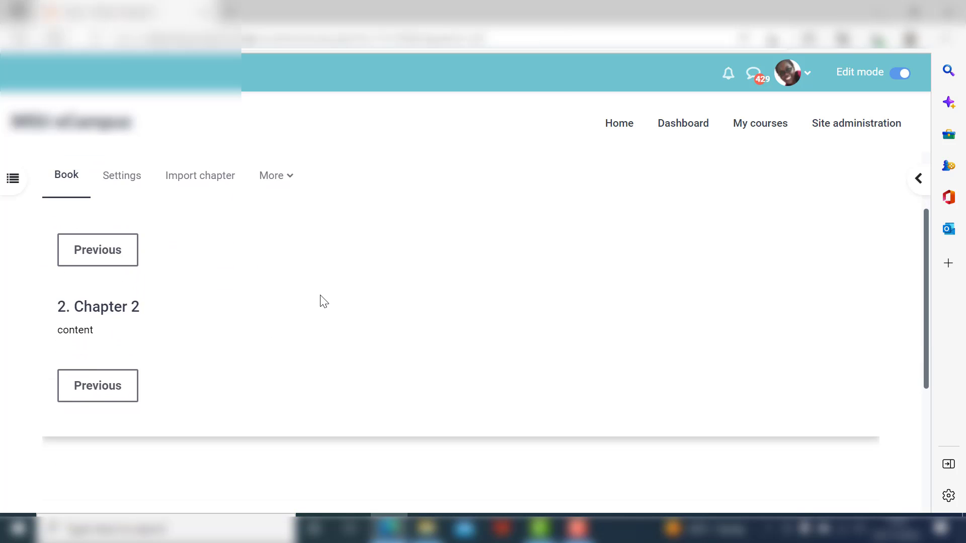
{"action": "scroll", "coordinate": [321, 300], "scroll_direction": "down", "scroll_amount": 1}
{"action": "scroll", "coordinate": [322, 300], "scroll_direction": "up", "scroll_amount": 3}
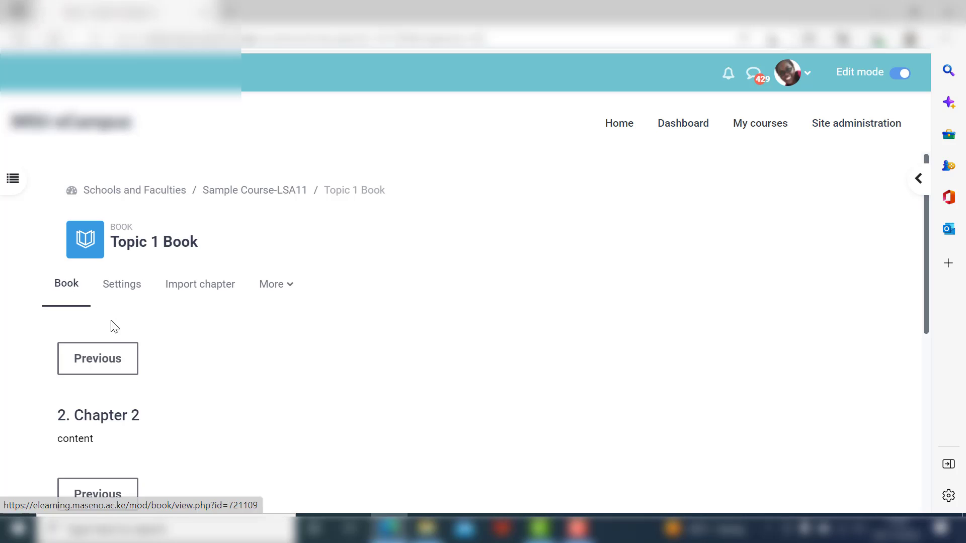
- Go back to Chapter 1, review its content, and return to Chapter 2
{"action": "scroll", "coordinate": [116, 332], "scroll_direction": "down", "scroll_amount": 2}
{"action": "key", "text": "Left"}
{"action": "scroll", "coordinate": [100, 318], "scroll_direction": "down", "scroll_amount": 2}
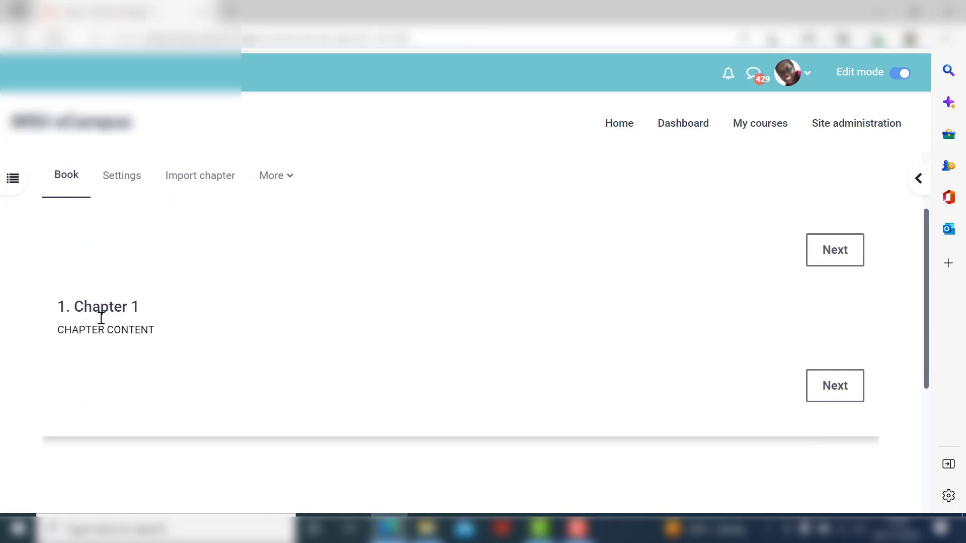
{"action": "left_click_drag", "start_coordinate": [64, 326], "coordinate": [167, 401]}
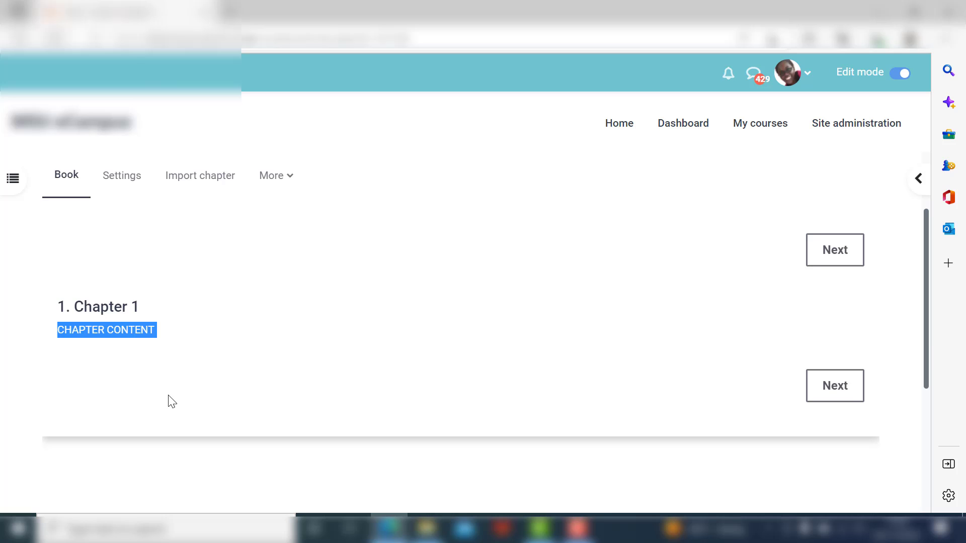
{"action": "left_click", "coordinate": [827, 398]}
{"action": "scroll", "coordinate": [626, 352], "scroll_direction": "down", "scroll_amount": 3}
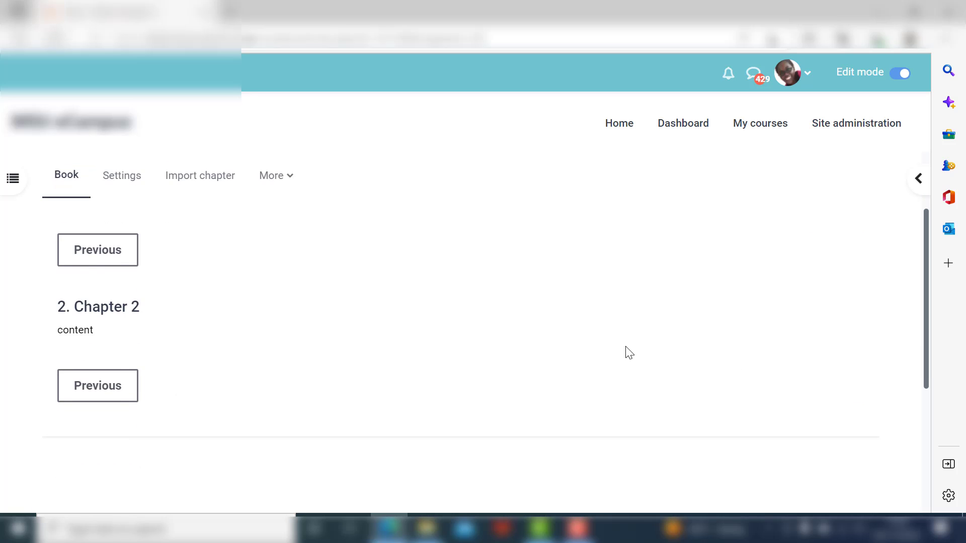